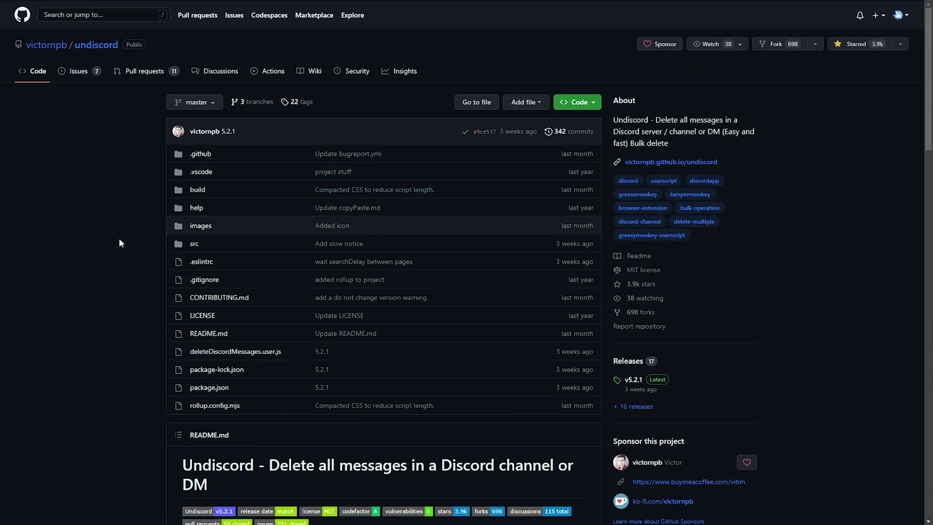
- Open the Tampermonkey extension page for Brave from the Undiscord README's installation instructions
scroll(104, 245, "down", 4)
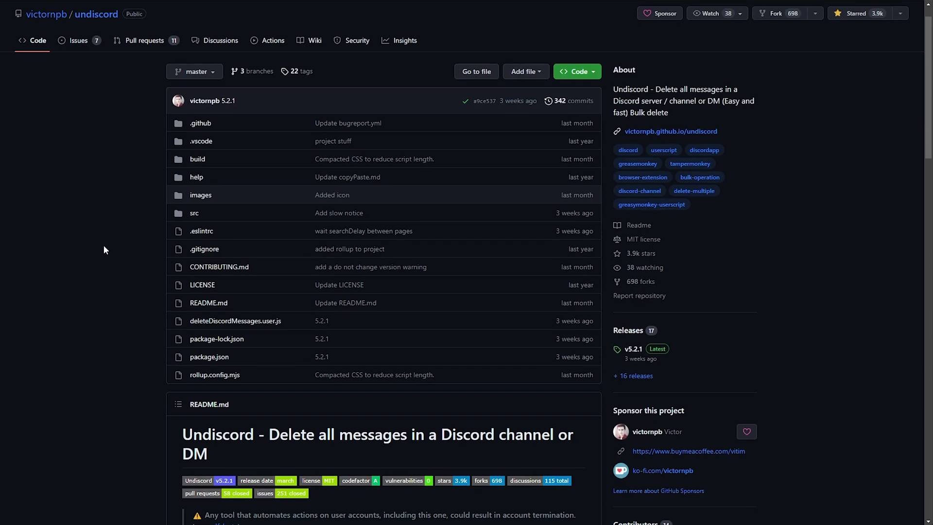
scroll(103, 247, "down", 4)
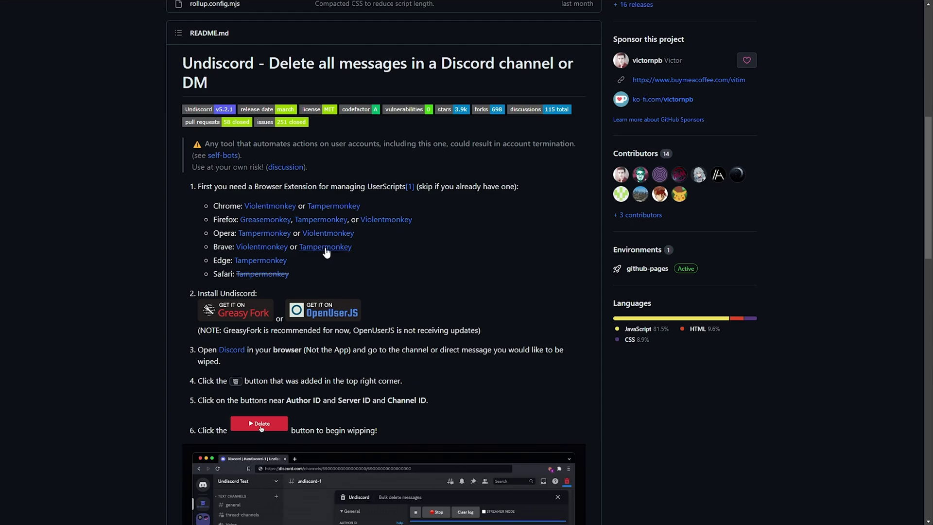
left_click(326, 247)
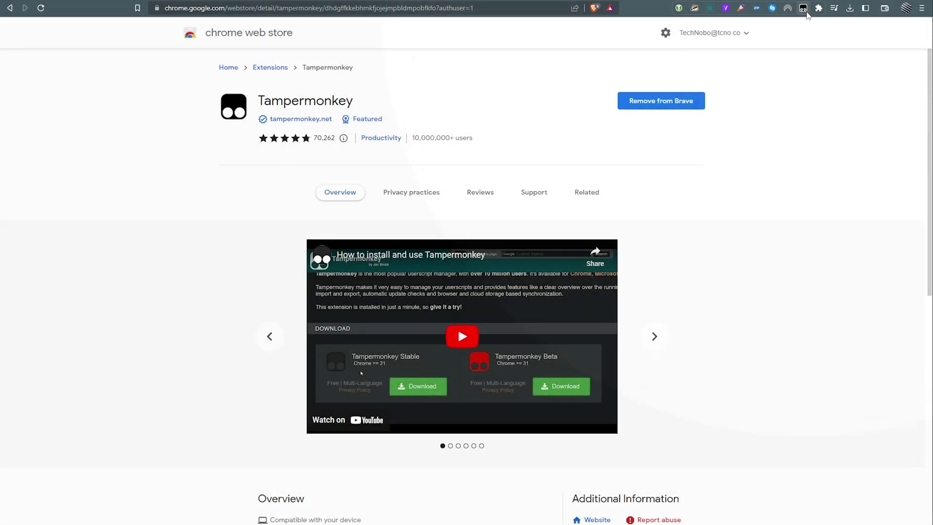
left_click(804, 10)
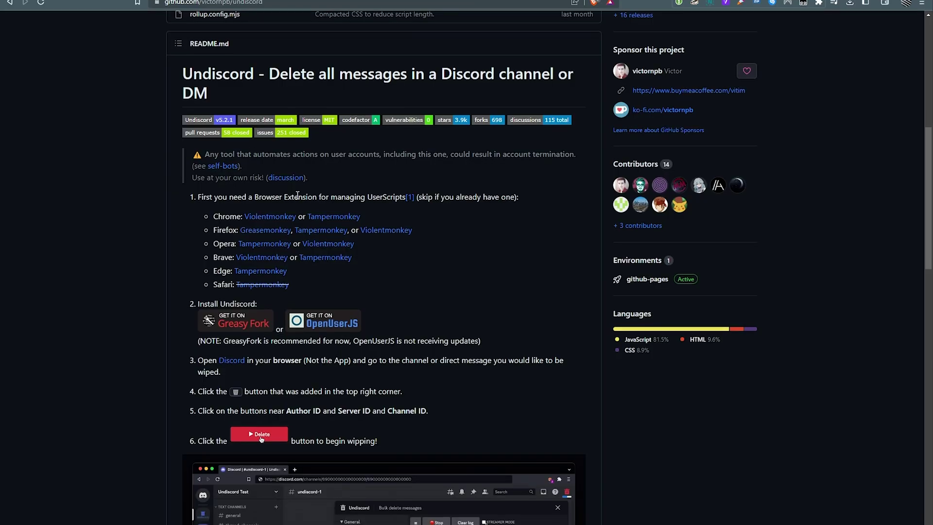
- Open Undiscord's Greasy Fork page from the README and start installing the script
scroll(411, 157, "down", 3)
scroll(411, 158, "down", 2)
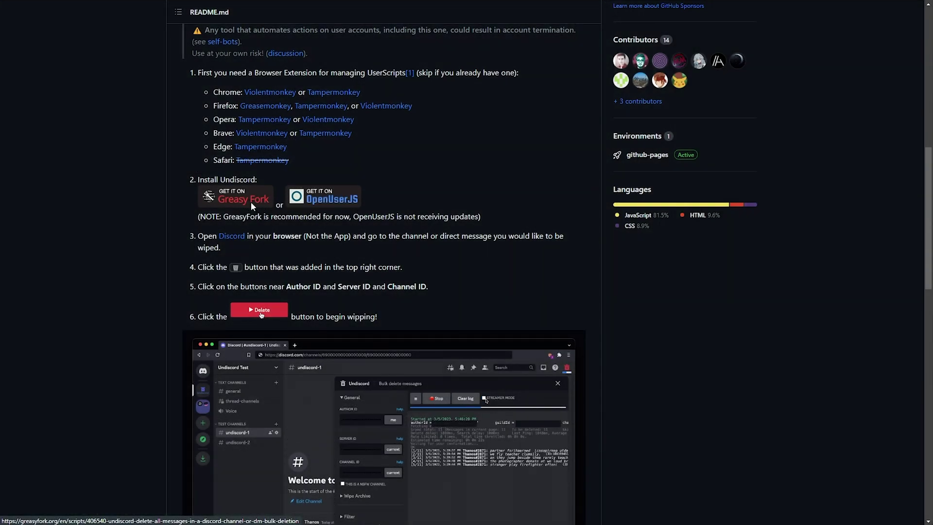
left_click(252, 207)
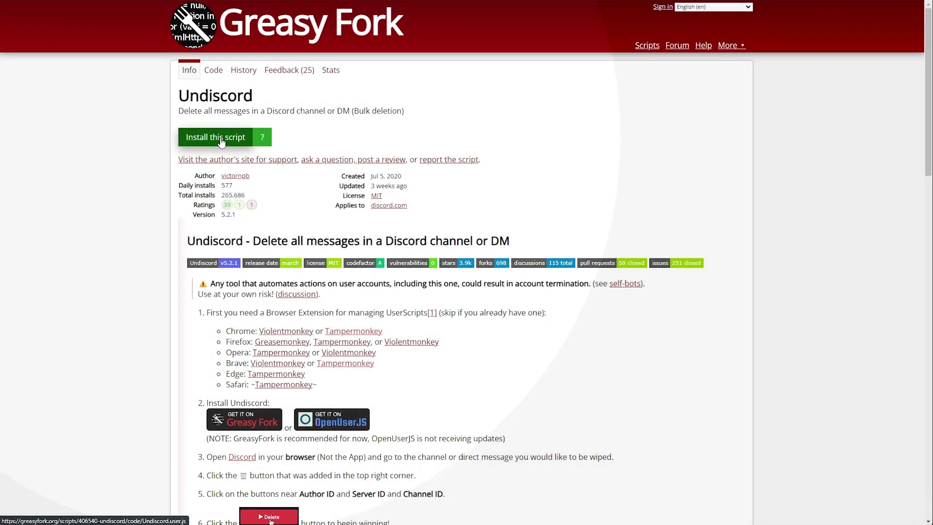
left_click(223, 140)
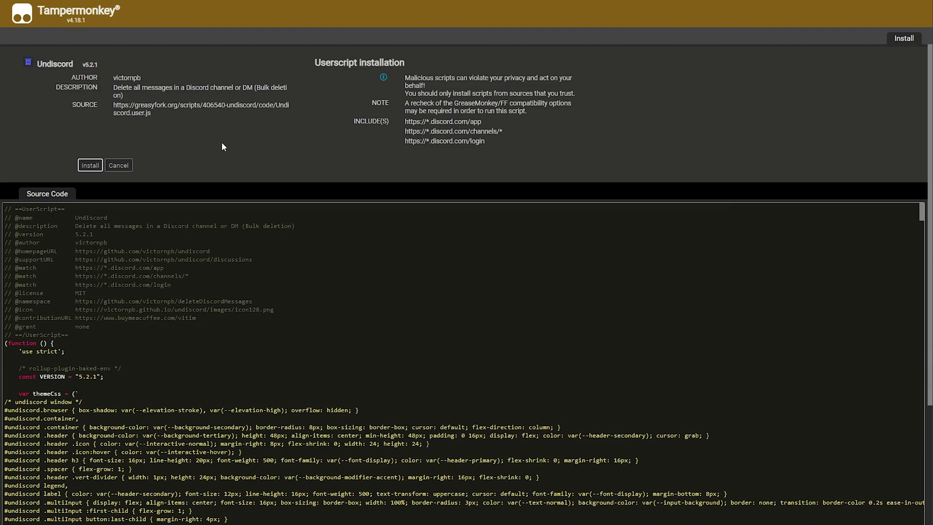
- Look through the Undiscord source code and install the userscript in Tampermonkey
scroll(240, 148, "down", 7)
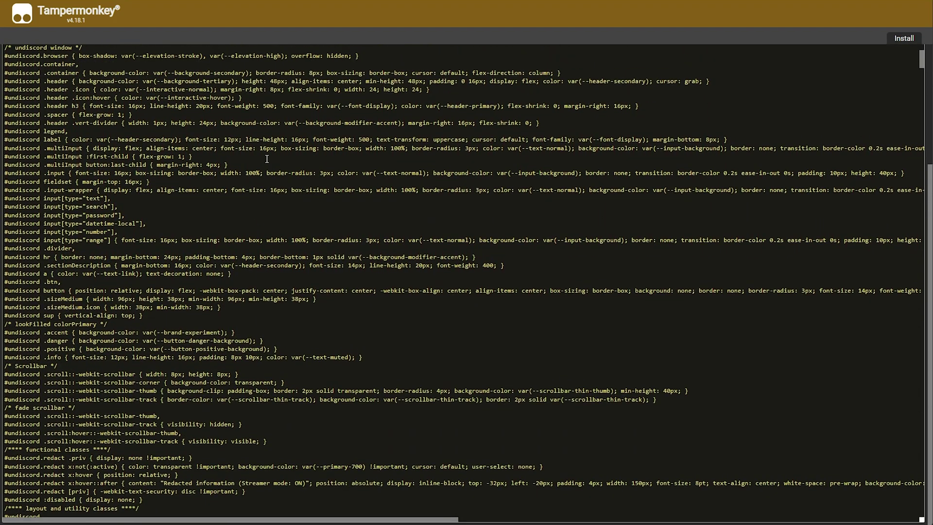
scroll(266, 159, "down", 15)
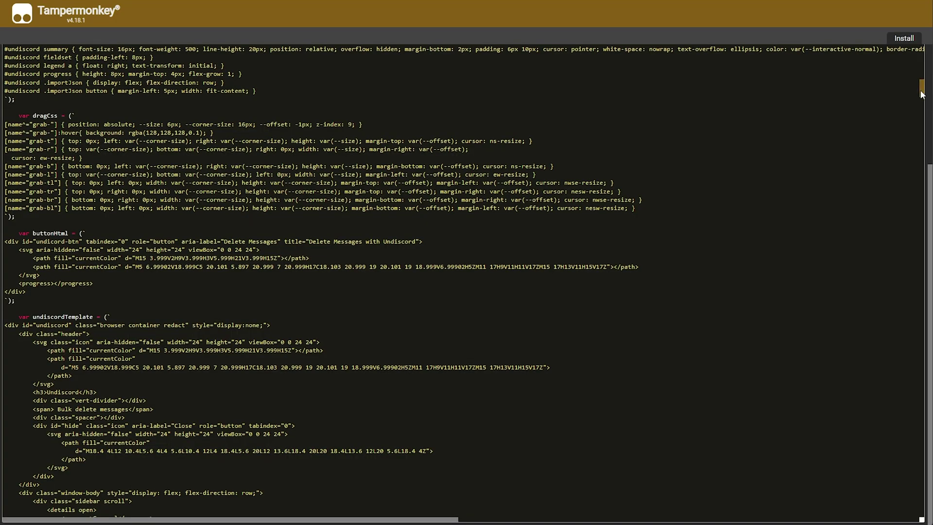
left_click_drag(922, 94, 862, 73)
scroll(848, 171, "up", 3)
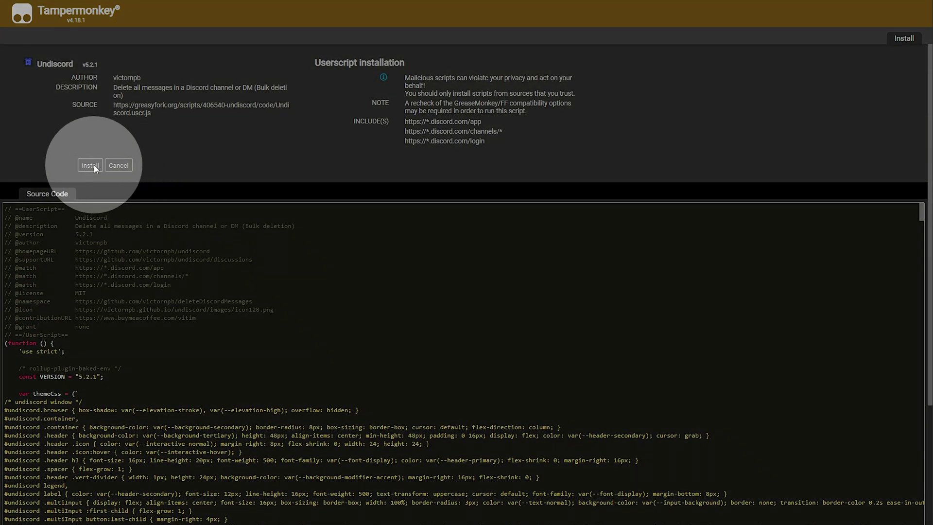
left_click(91, 165)
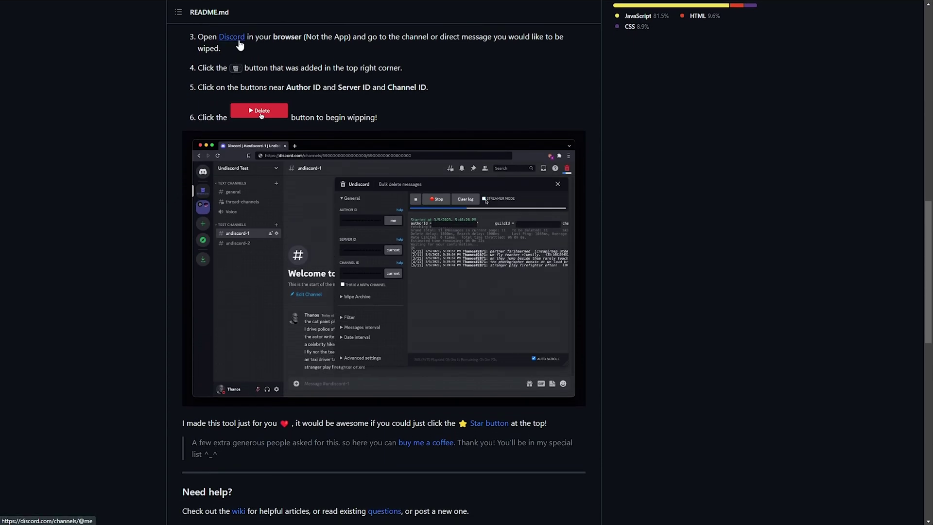
- Review the README's remaining usage steps, switch to Discord in the browser and open Undiscord in the direct message conversation
left_click_drag(311, 37, 351, 37)
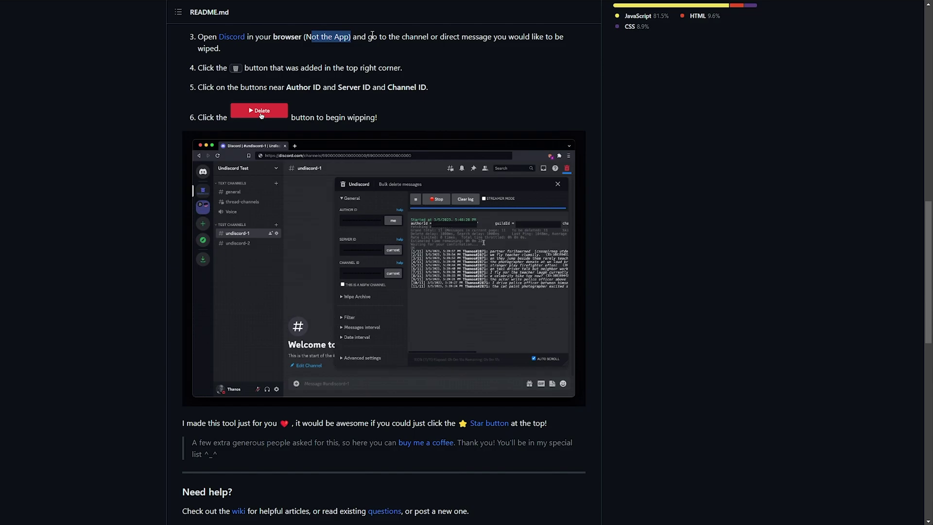
left_click_drag(427, 87, 227, 87)
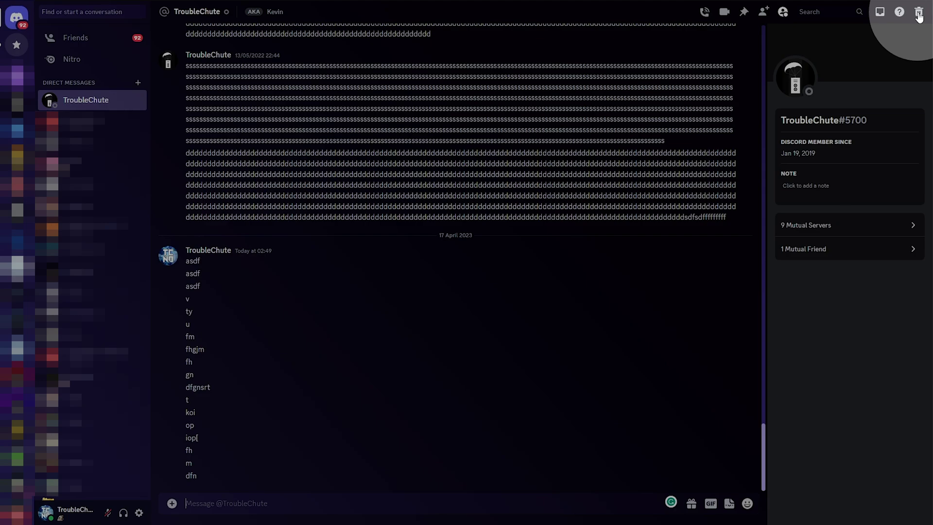
left_click(919, 15)
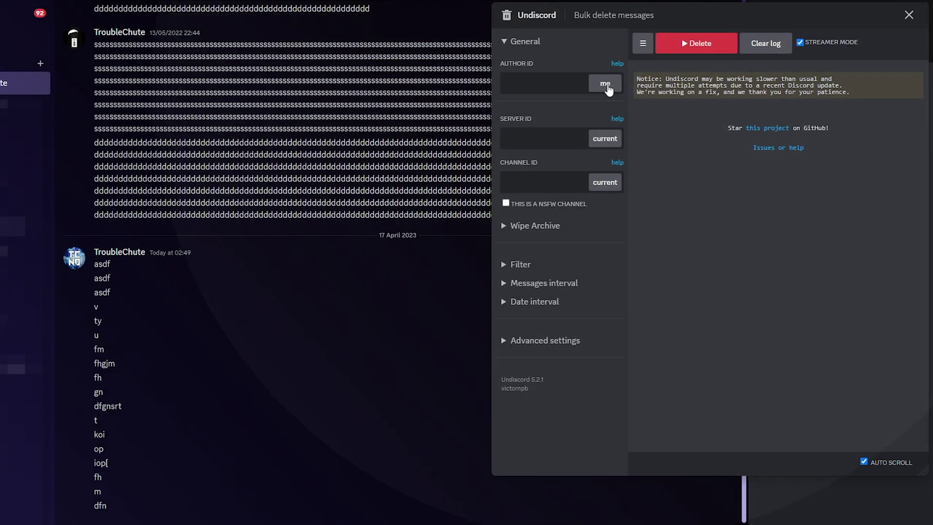
- Fill the author ID with the own account's ID and copy the other participant's user ID
left_click(608, 86)
left_click_drag(567, 82, 503, 85)
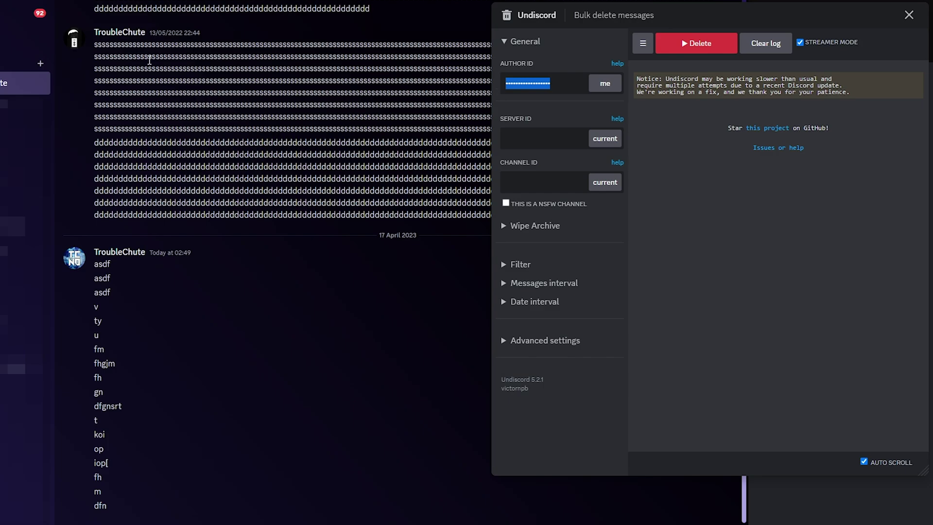
right_click(123, 33)
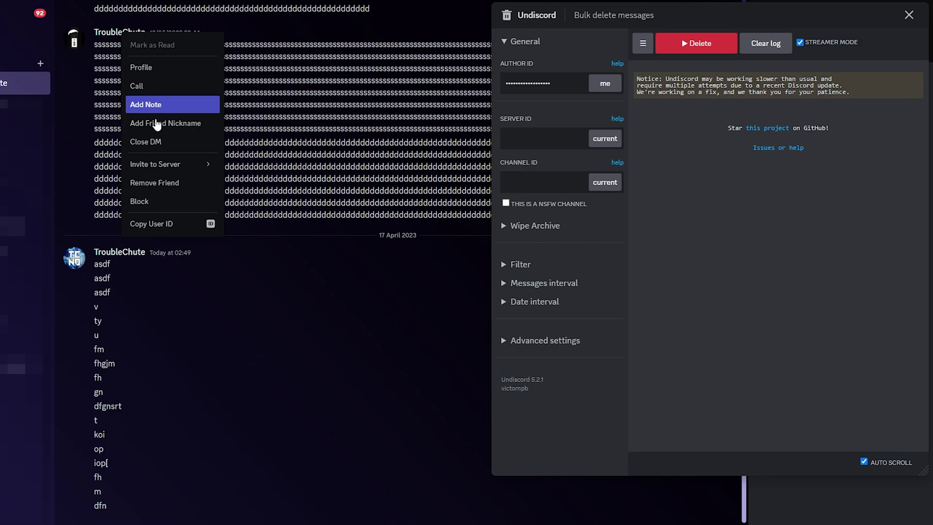
left_click(178, 224)
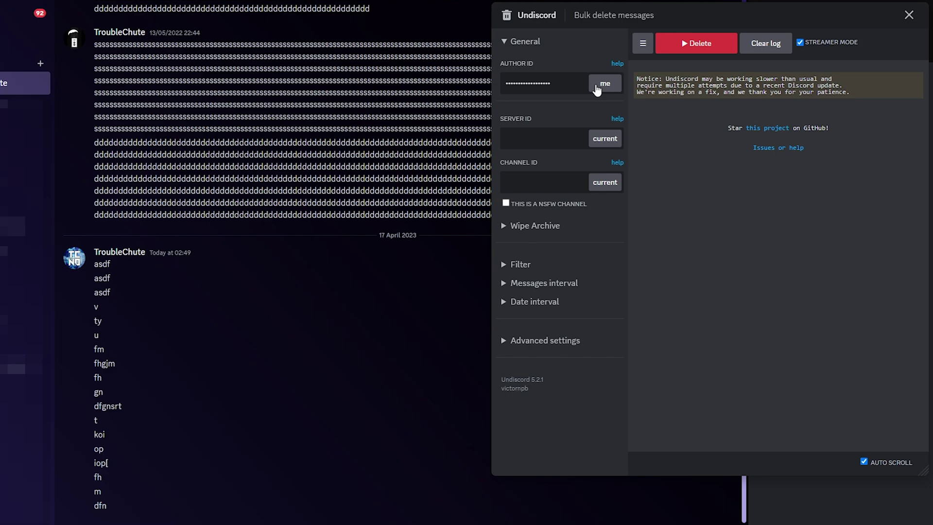
- Fill in the server ID and channel ID from the current conversation
left_click(604, 140)
left_click(605, 184)
left_click(506, 204)
- Examine the Wipe Archive import option and the text, link, file, pinned and pattern filters
left_click(507, 227)
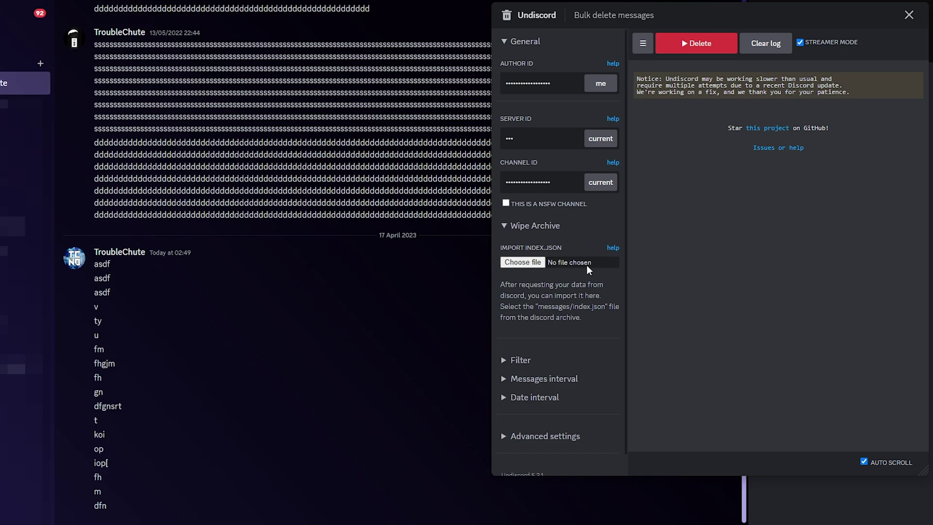
left_click(504, 226)
left_click(515, 264)
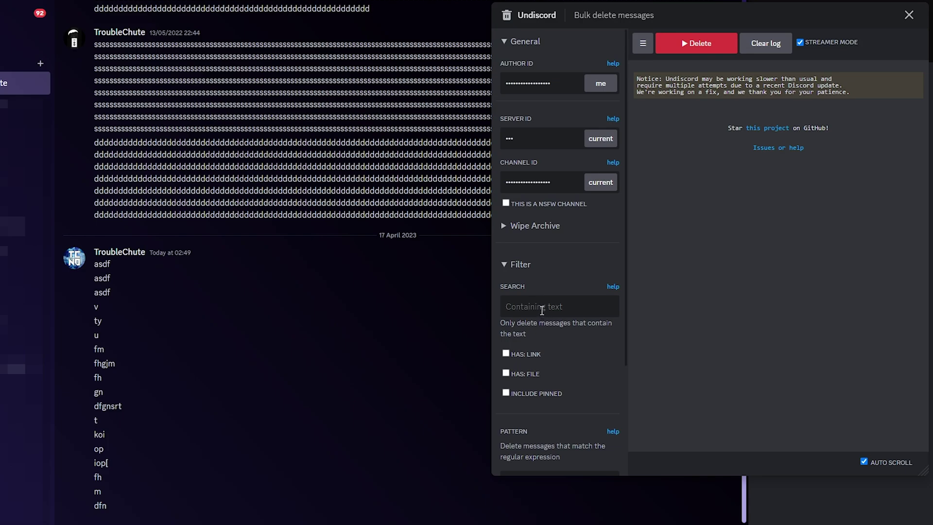
left_click_drag(626, 255, 627, 350)
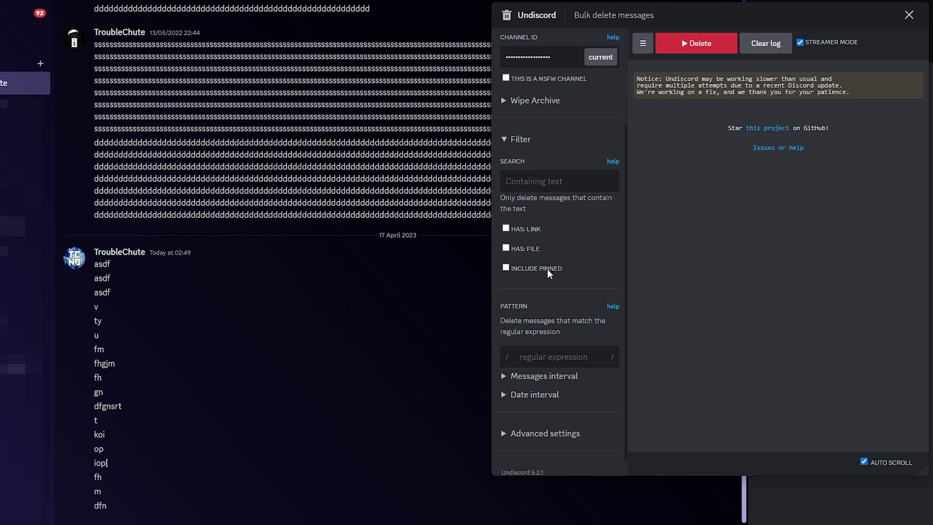
scroll(544, 267, "down", 1)
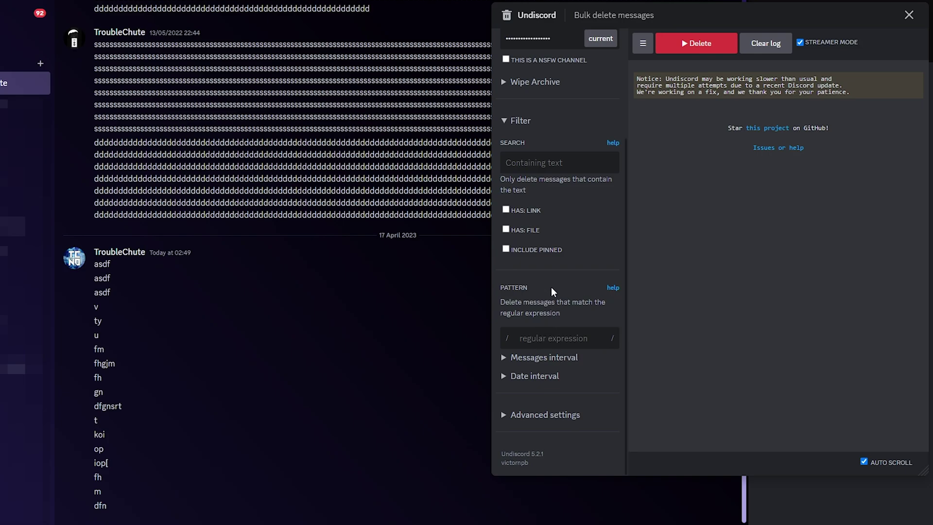
scroll(551, 270, "up", 3)
left_click(540, 265)
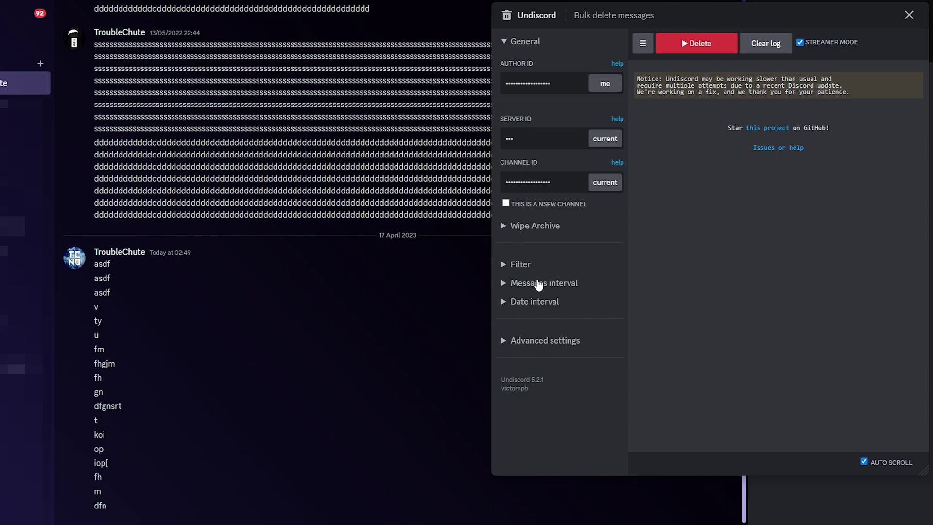
- Set the messages interval to after the "t" message and before the "iop[" message, using their copied message IDs
left_click(538, 284)
scroll(544, 297, "down", 1)
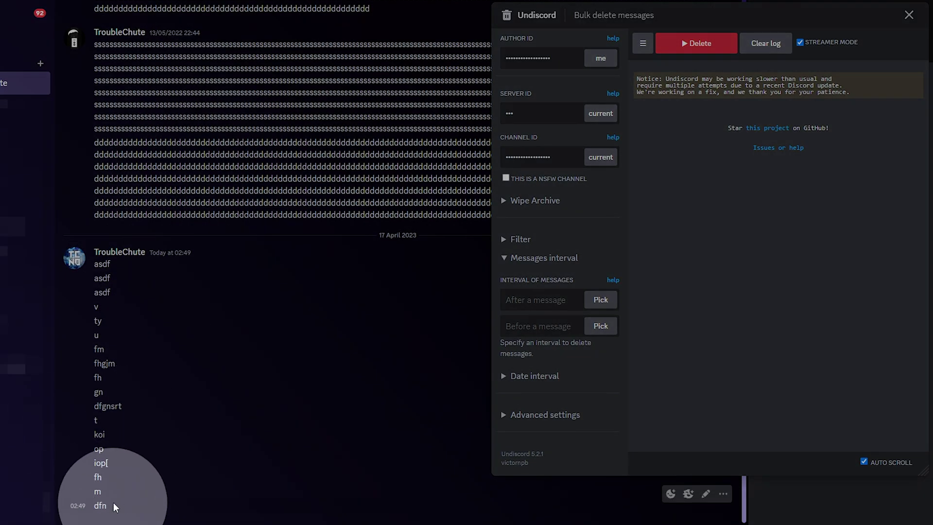
right_click(110, 426)
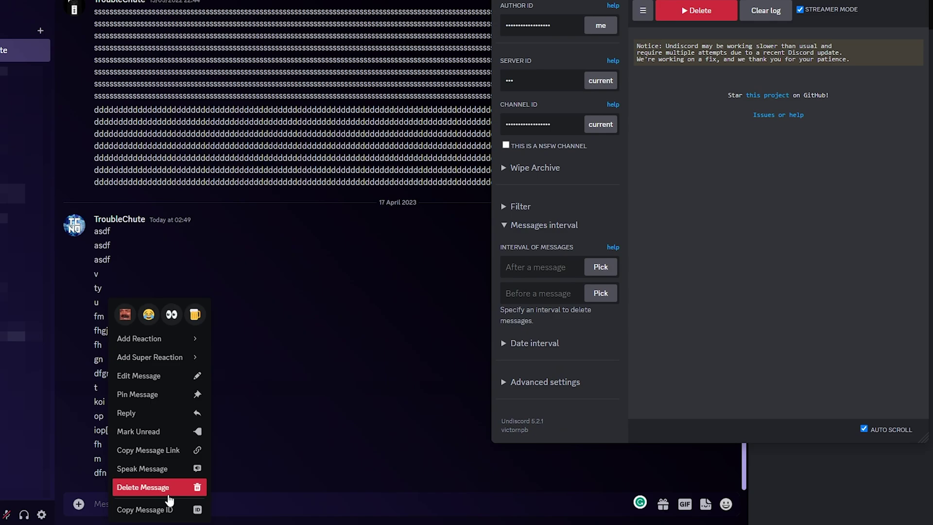
left_click(146, 509)
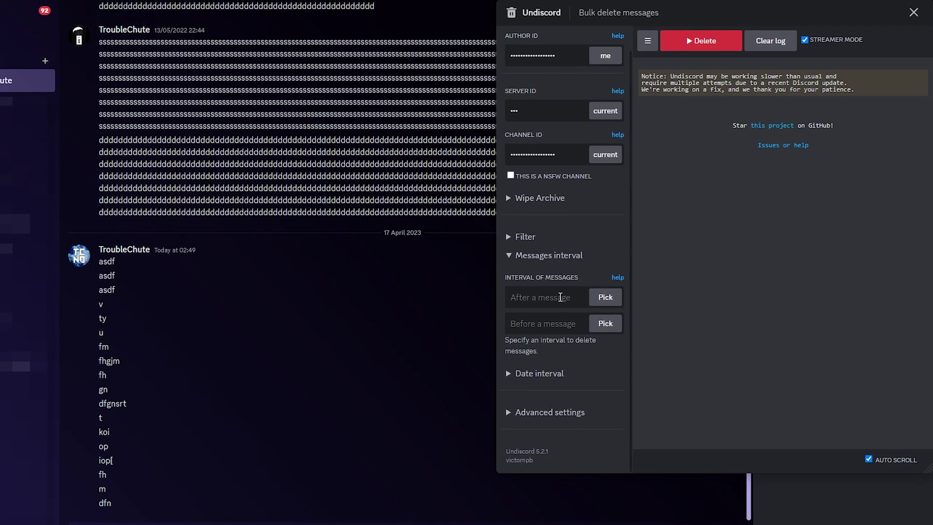
left_click(561, 297)
key("ctrl+v")
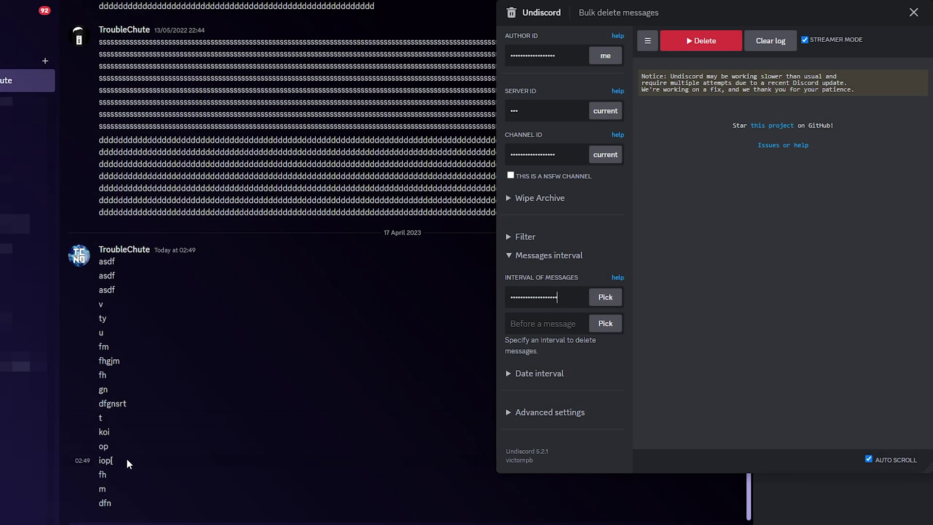
right_click(127, 459)
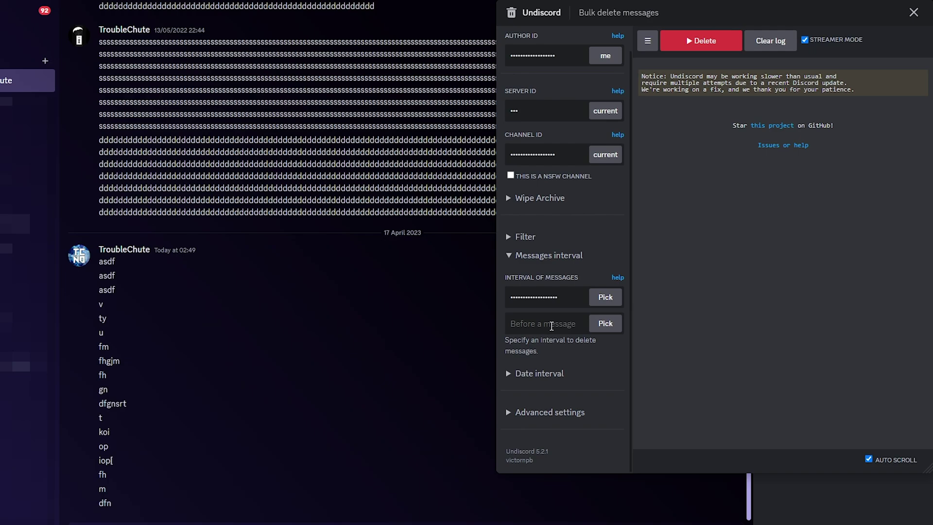
key("ctrl+v")
- Examine the Date interval options and the search delay, delete delay and authorization token in Advanced settings
left_click(530, 375)
scroll(531, 349, "down", 1)
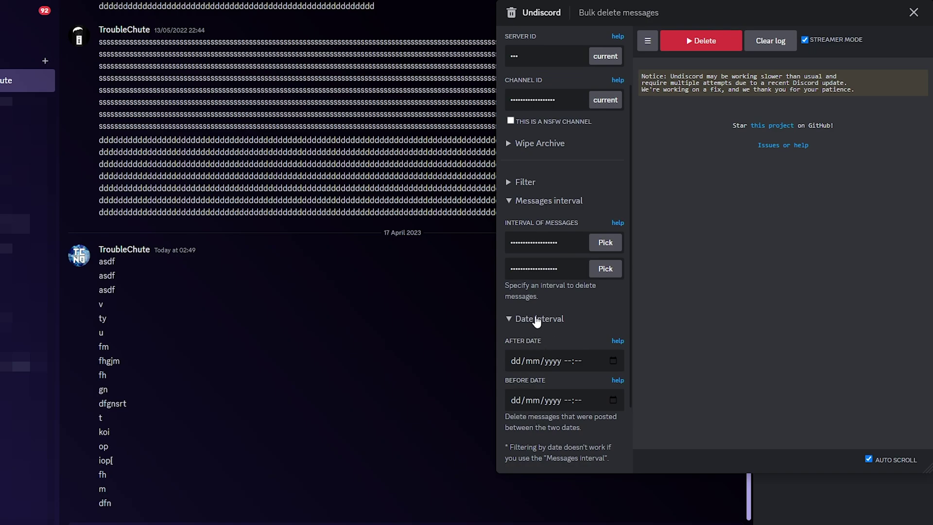
left_click(537, 318)
left_click(543, 413)
scroll(546, 409, "down", 4)
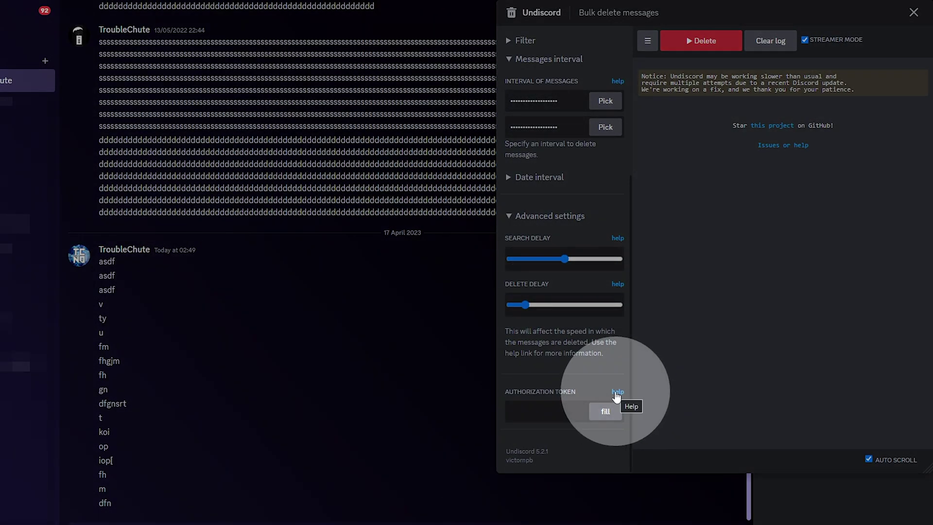
- Read the authorization token help page, including its instructions and disclaimer
left_click(618, 392)
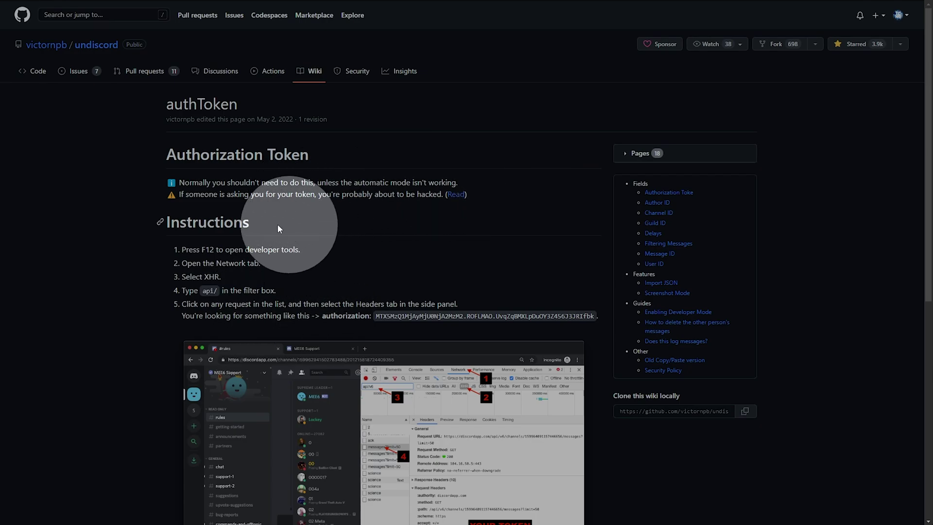
scroll(262, 311, "down", 3)
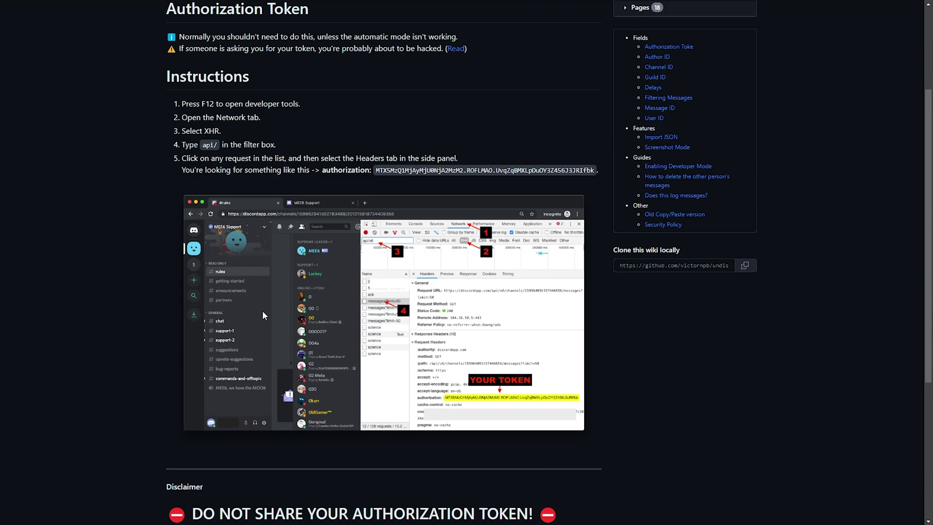
scroll(263, 313, "down", 5)
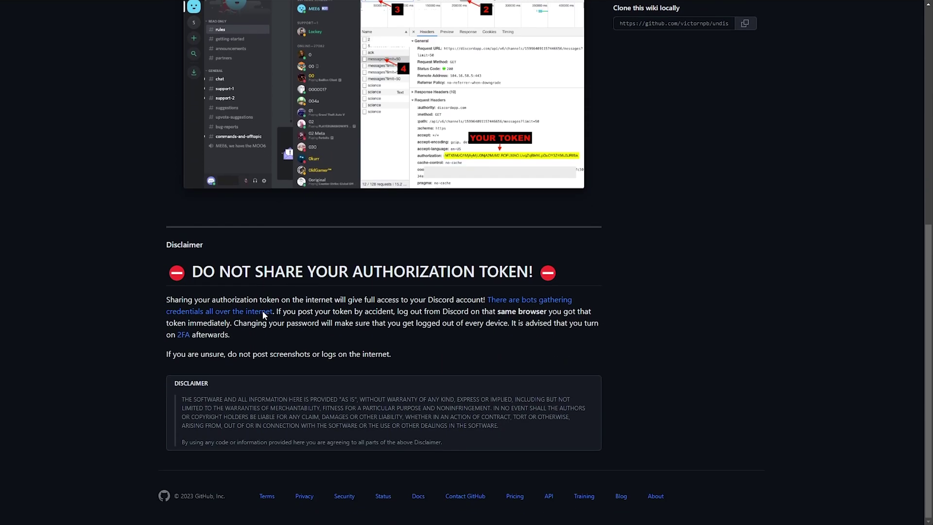
key("Home")
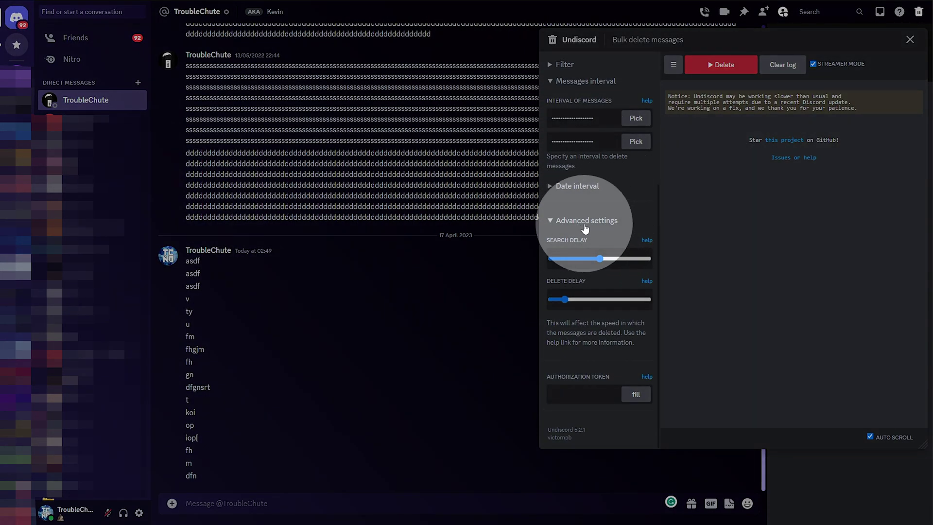
- Collapse the advanced settings and start deleting the own messages within the chosen interval
left_click(585, 221)
scroll(592, 292, "up", 1)
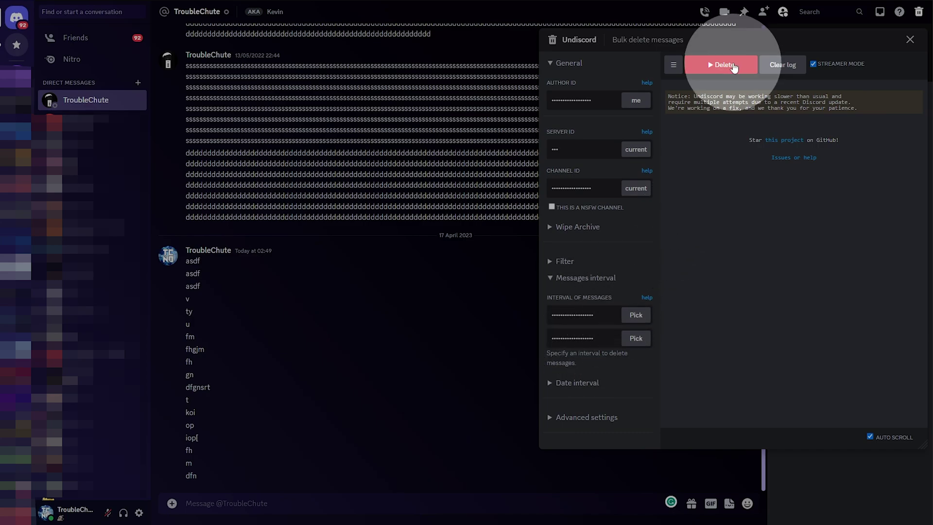
left_click(732, 66)
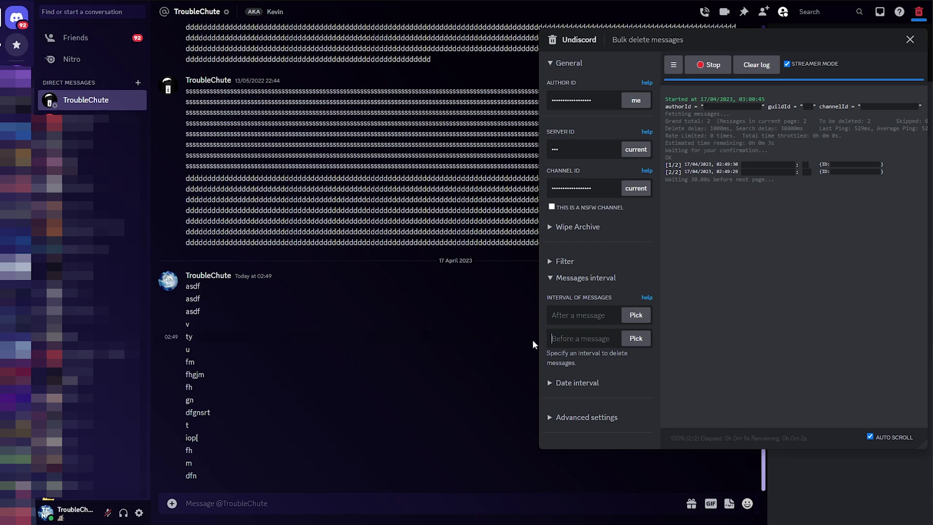
- Clear the messages interval, collapse its section and stop the running deletion
left_click(552, 281)
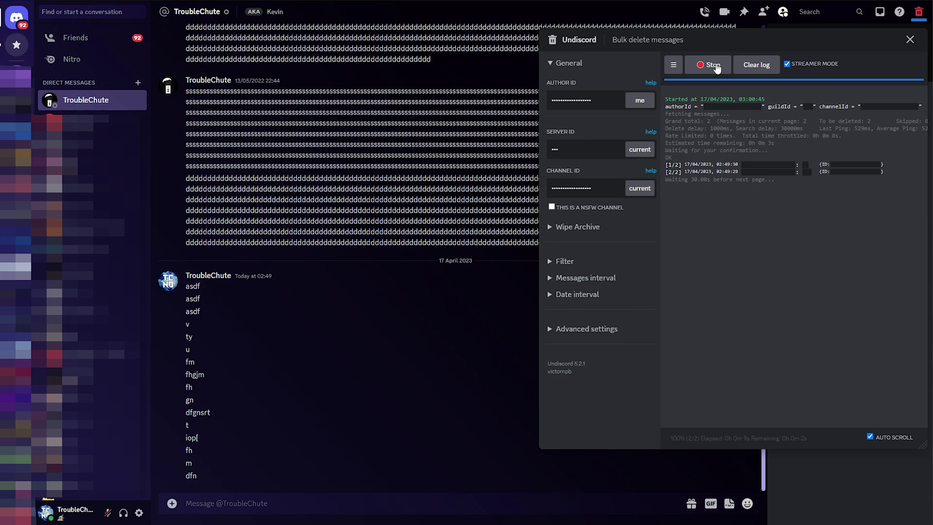
left_click(715, 66)
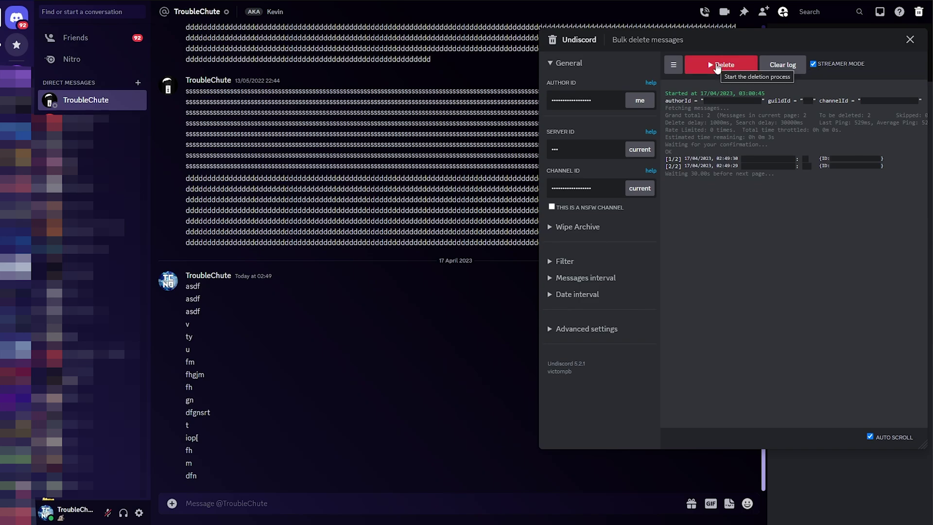
- Start and confirm deleting all own messages in the conversation, and turn off streamer mode
left_click(706, 68)
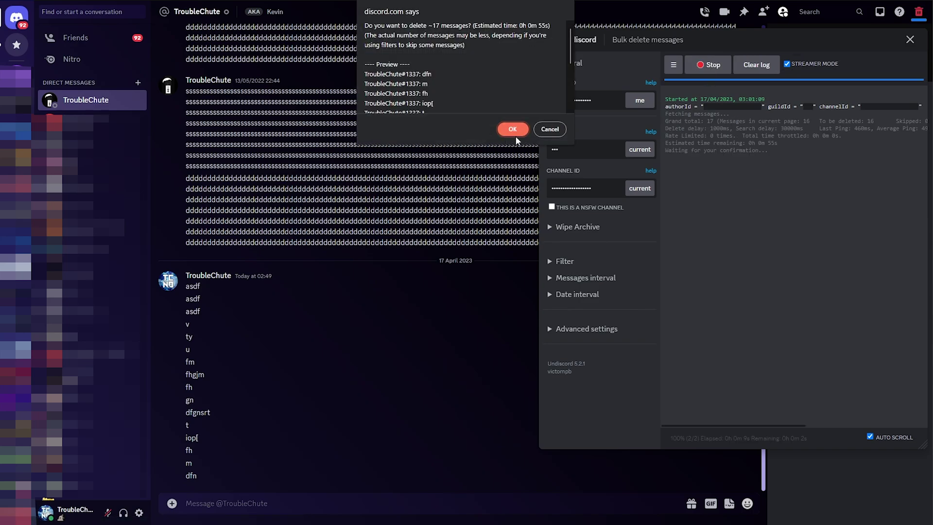
left_click(514, 130)
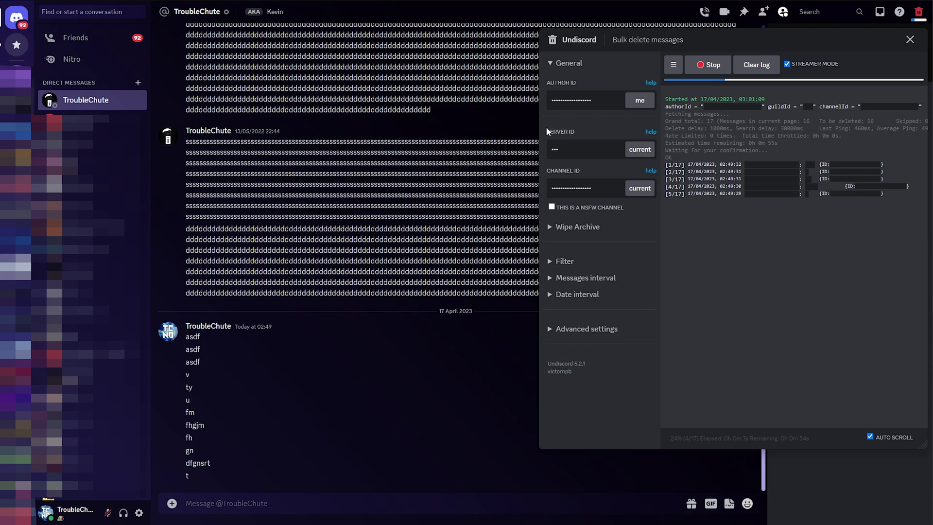
left_click(789, 64)
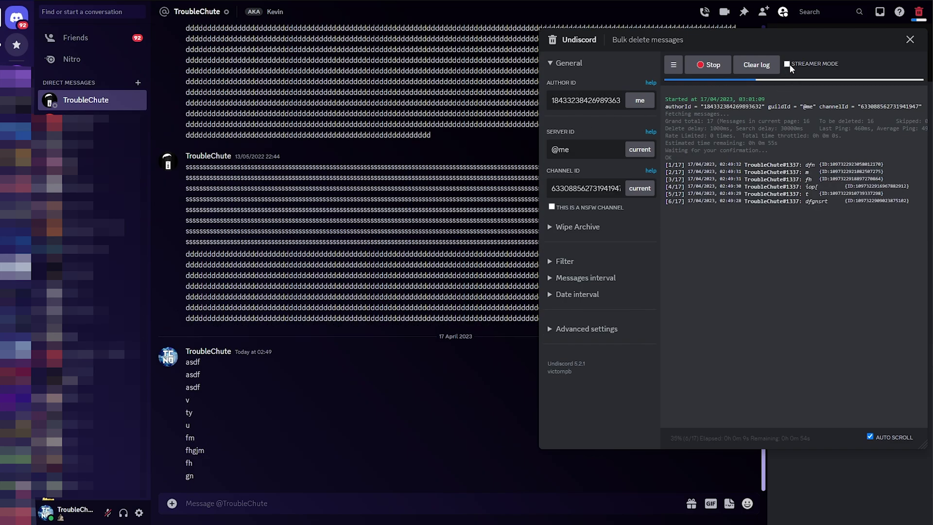